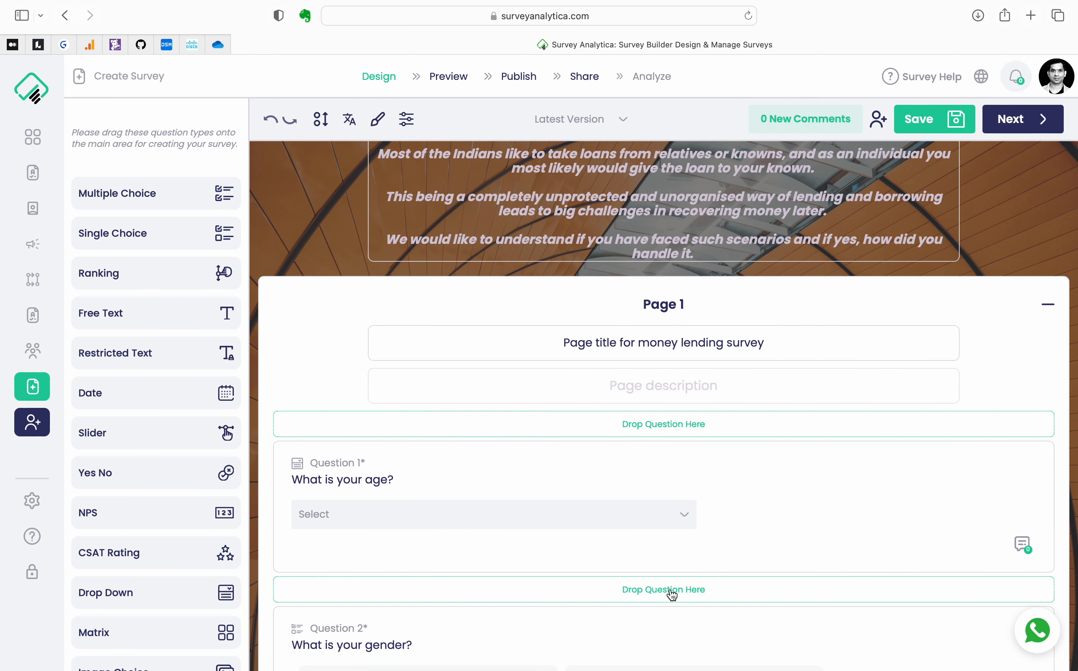
Review all the questions on Page 1 of the money lending survey, from the age question through the contact and name questions
scroll(670, 589, down, 4)
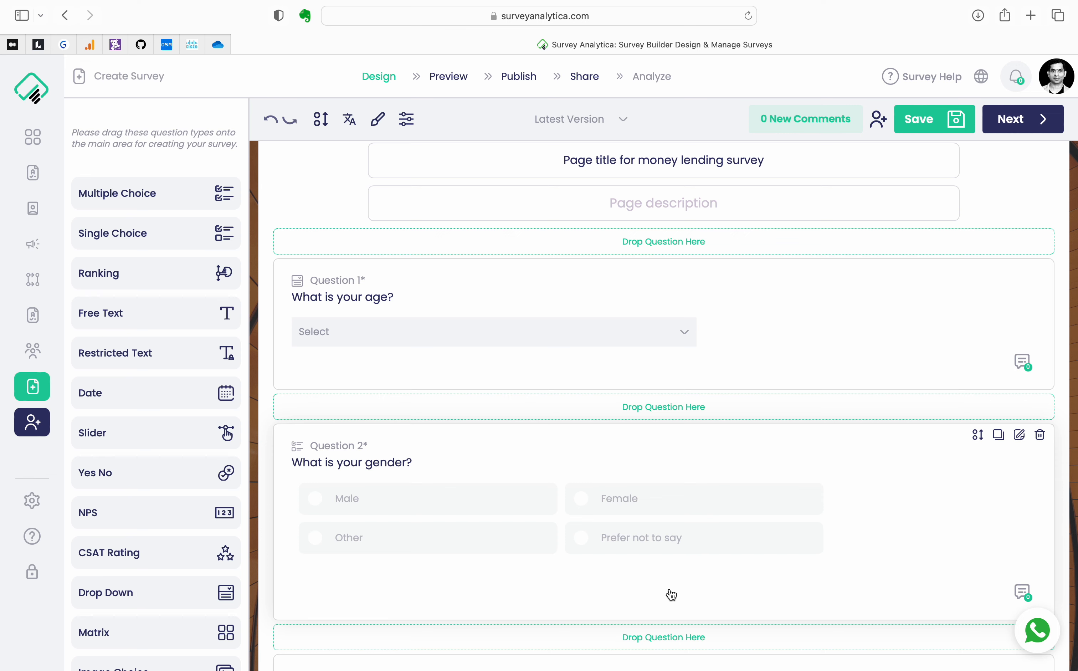
scroll(671, 595, down, 5)
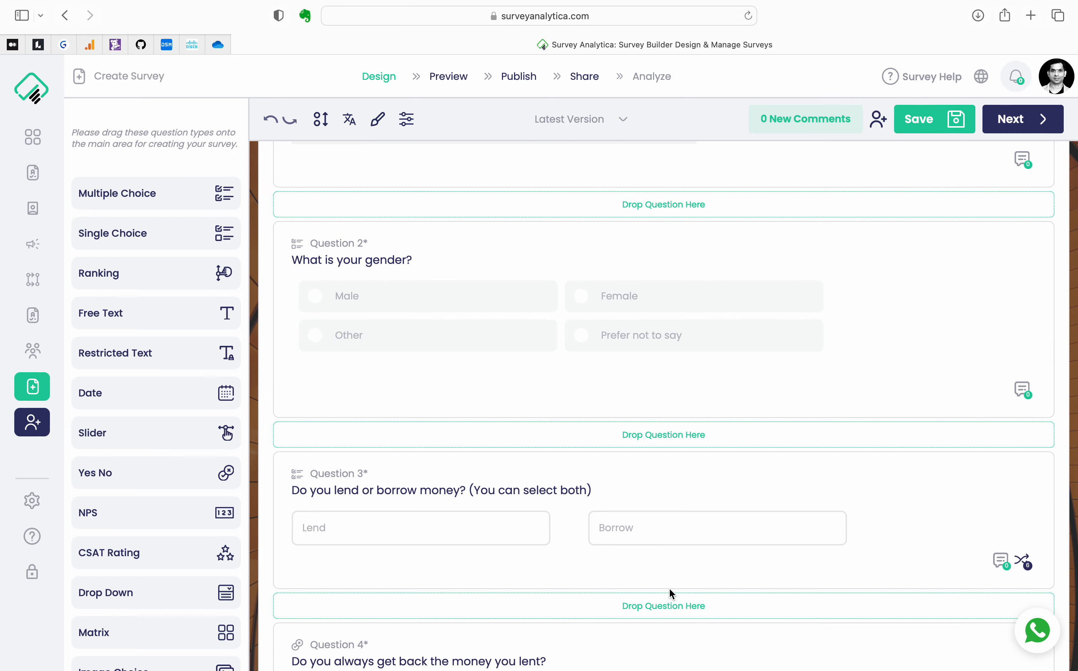
scroll(668, 587, down, 7)
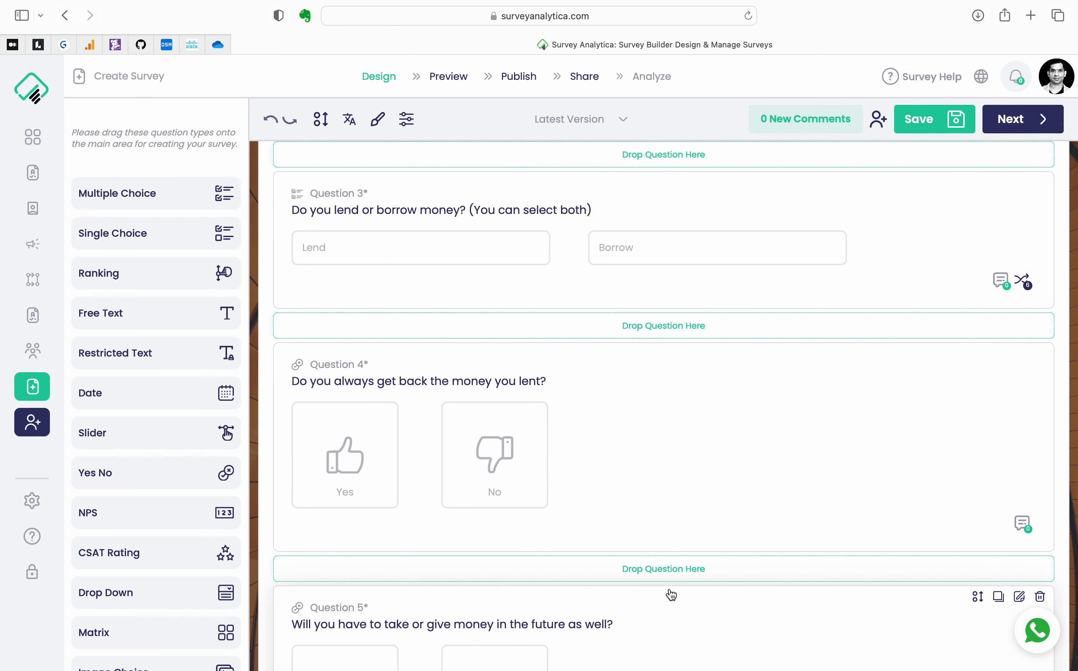
scroll(669, 590, up, 12)
scroll(671, 595, up, 2)
scroll(671, 594, down, 20)
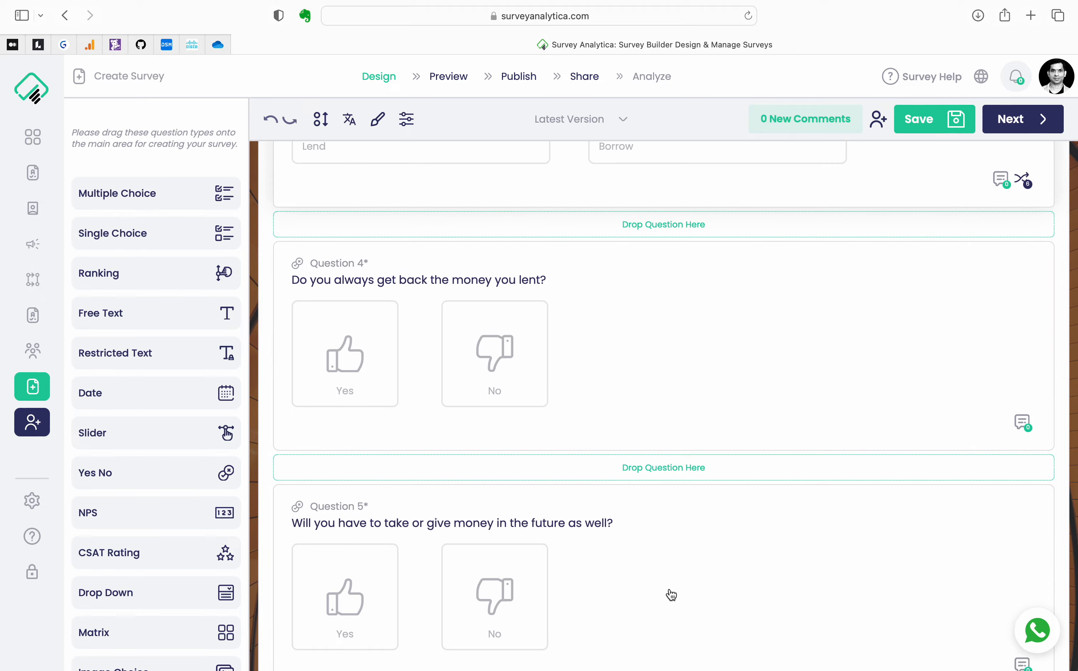
scroll(671, 595, down, 10)
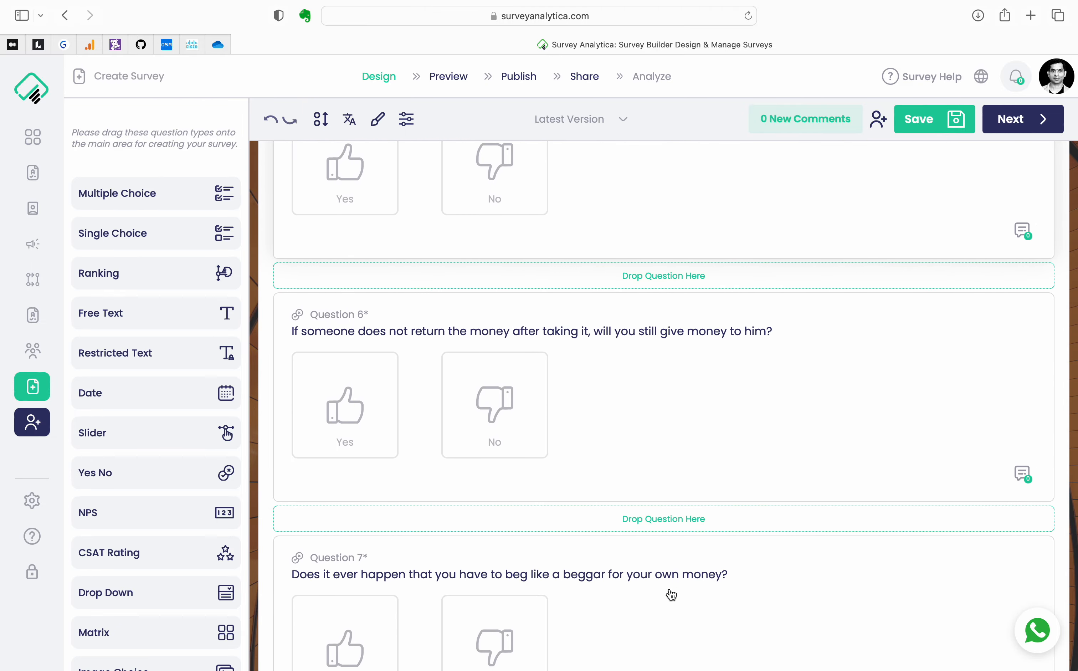
scroll(671, 595, down, 20)
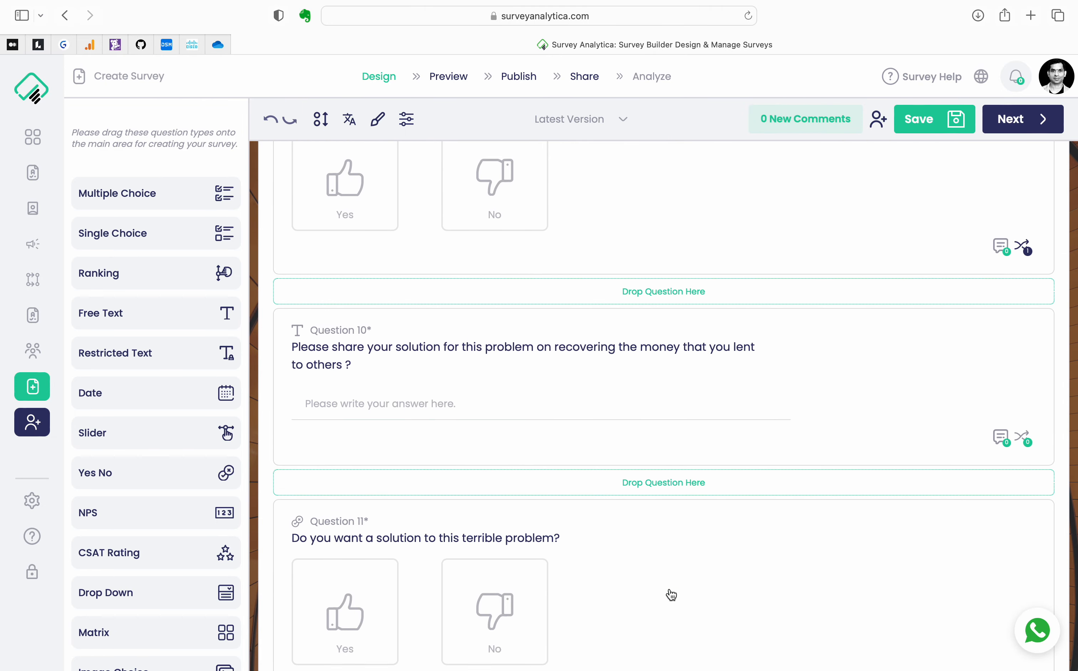
scroll(671, 595, down, 5)
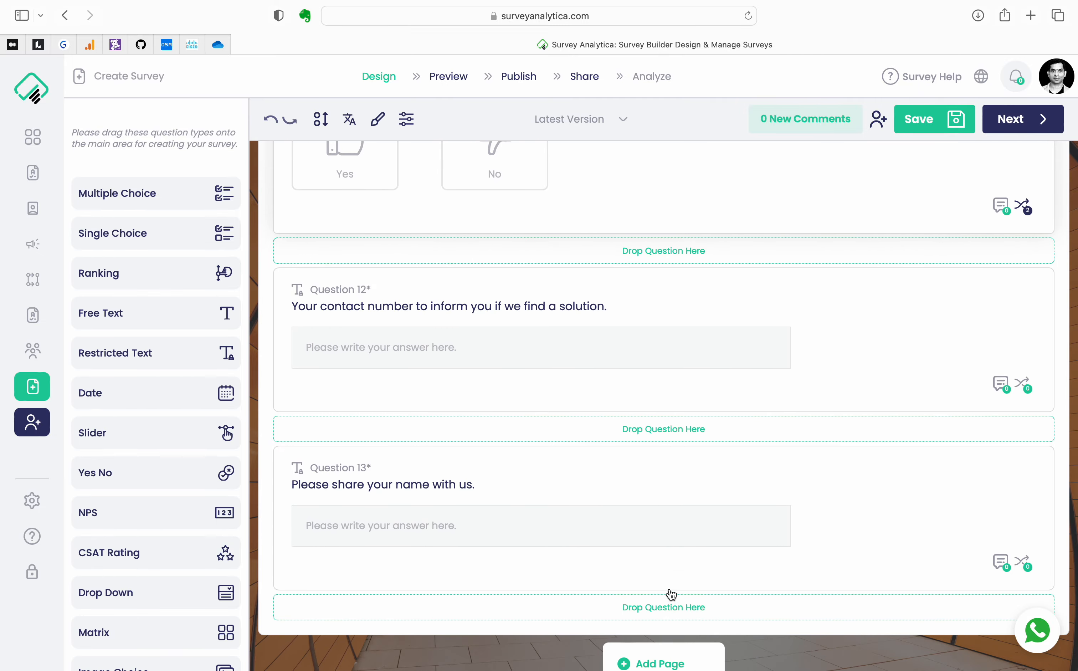
scroll(671, 594, up, 20)
scroll(671, 594, up, 15)
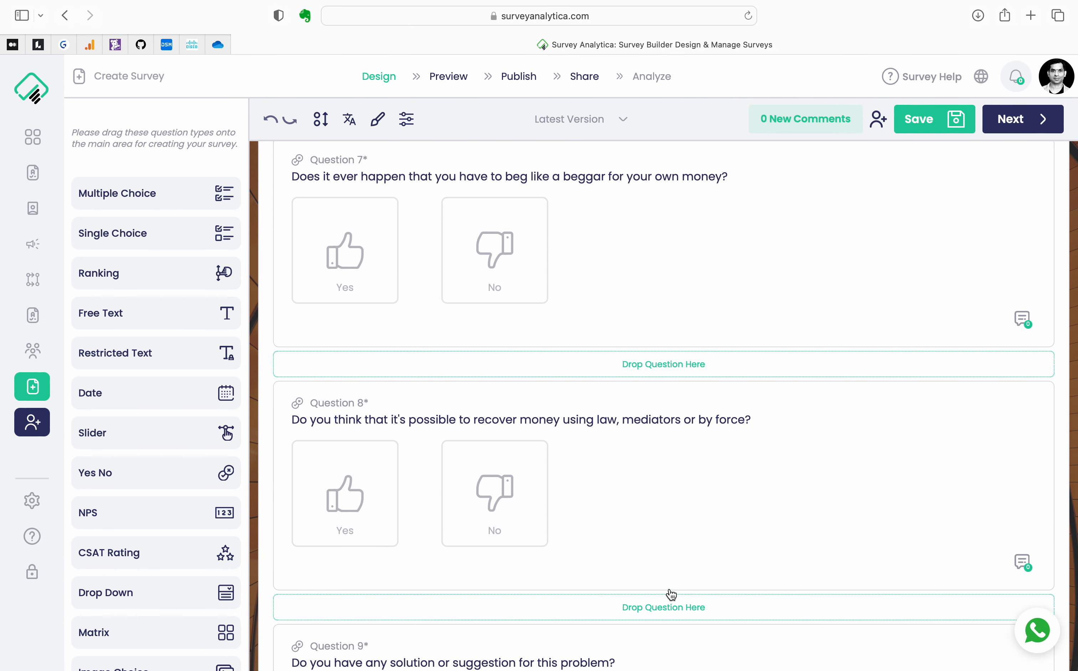
scroll(671, 595, up, 15)
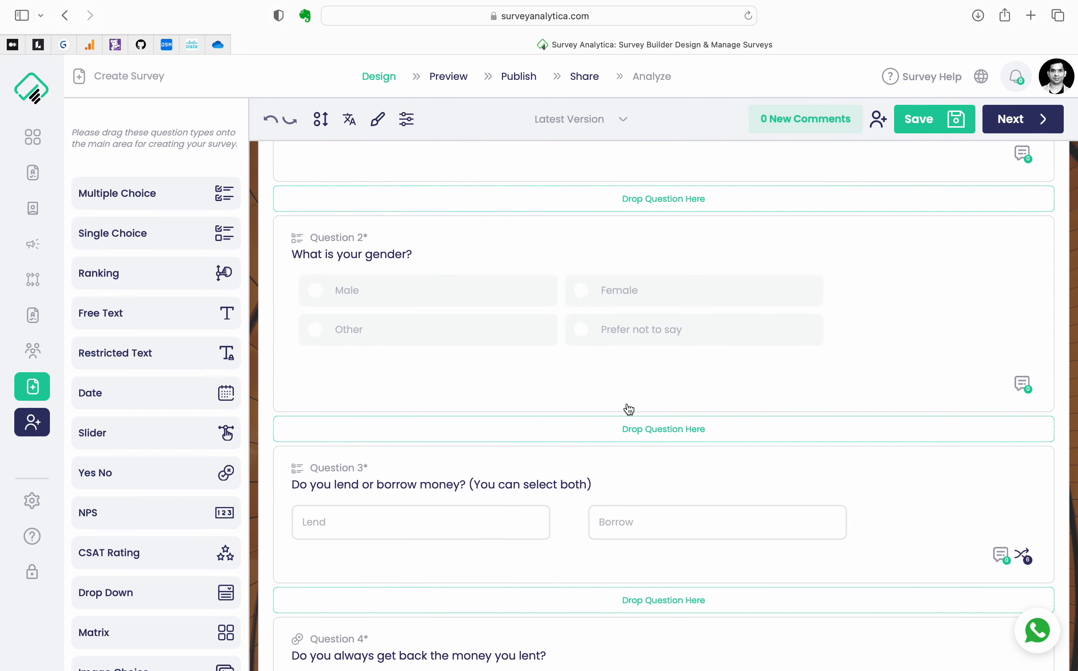
scroll(626, 409, up, 5)
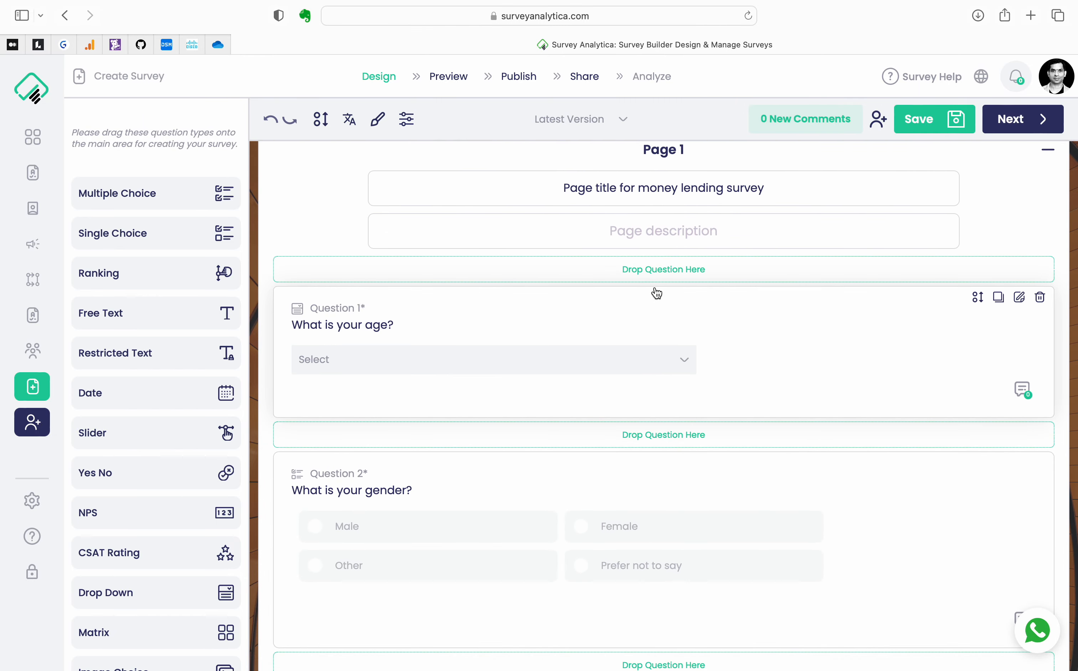
scroll(657, 293, up, 3)
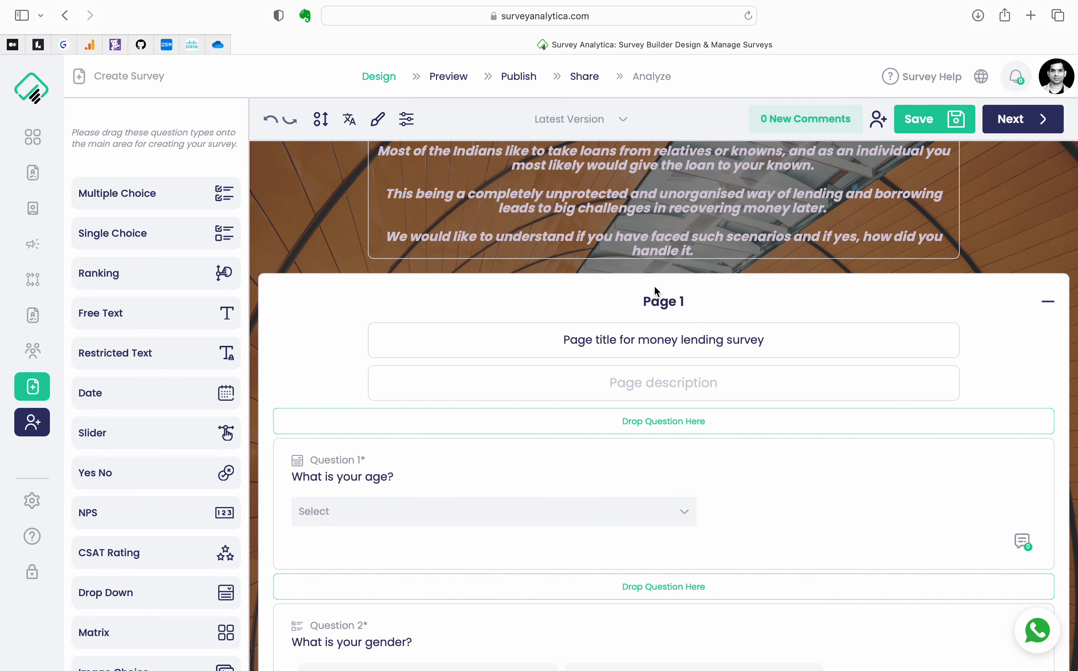
Open the rules list of Question 3, "Do you lend or borrow money? (You can select both)"
scroll(657, 291, down, 2)
scroll(654, 285, down, 1)
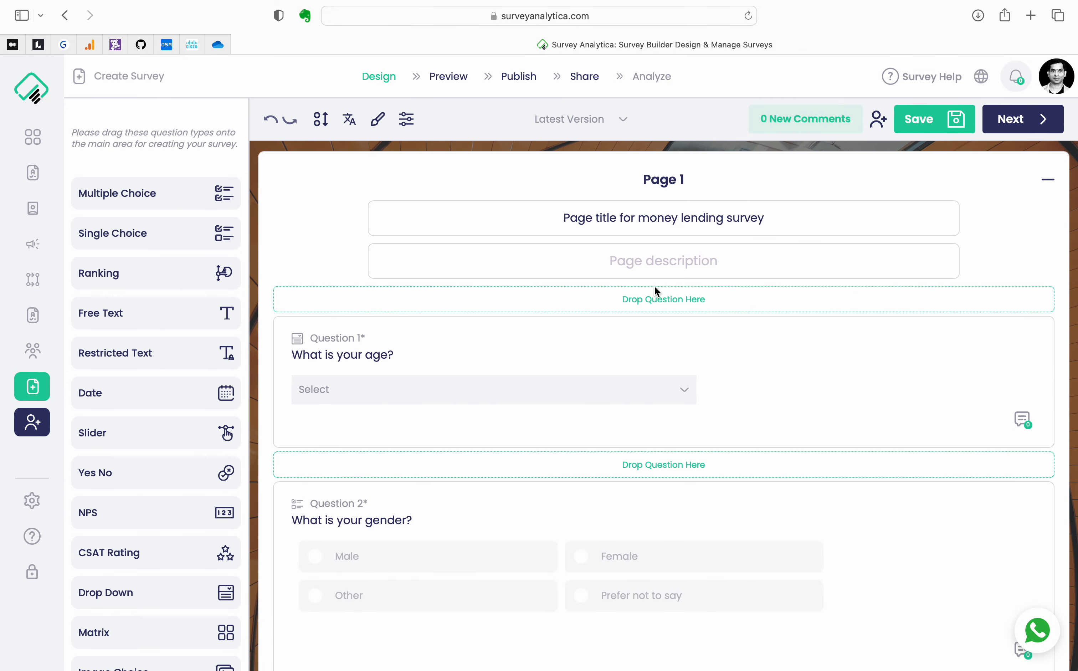
scroll(655, 287, down, 10)
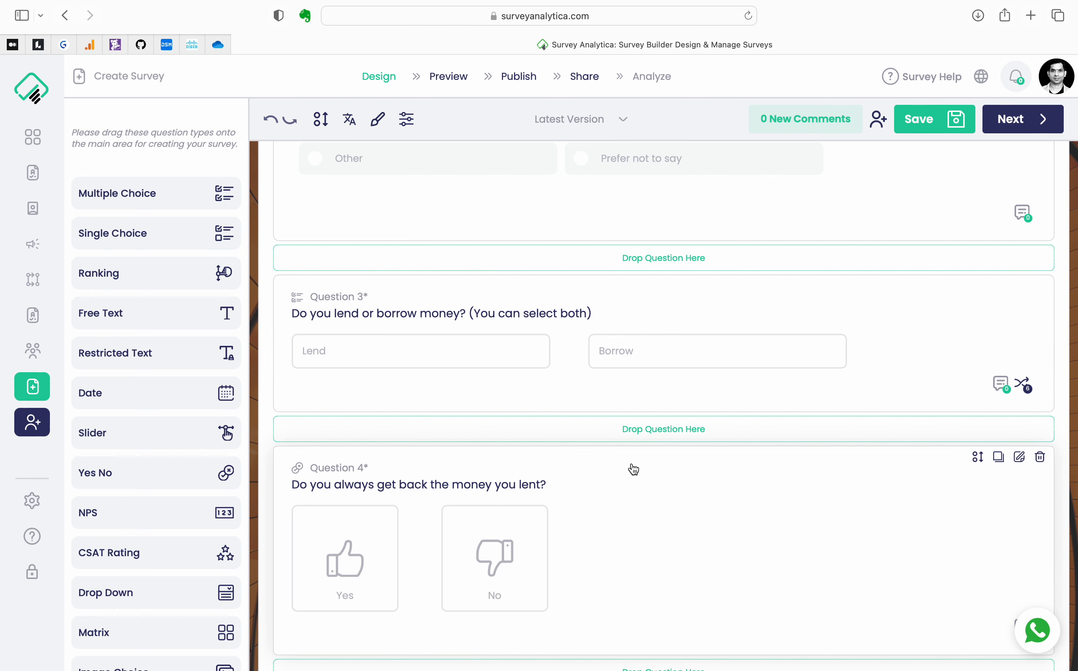
scroll(634, 469, down, 3)
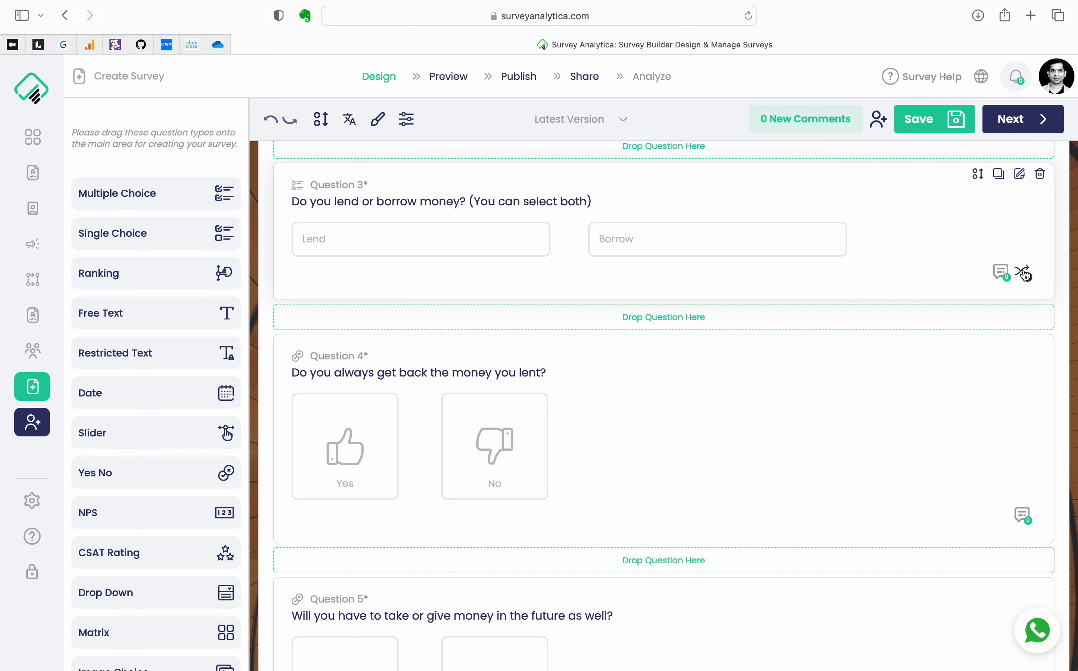
click(939, 250)
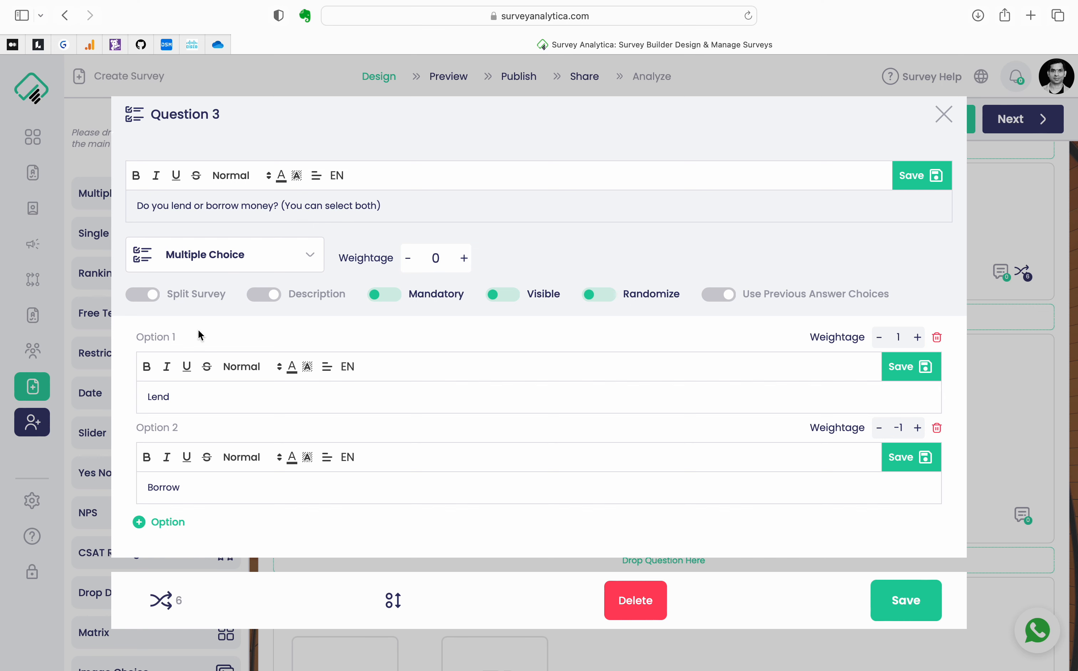
click(161, 601)
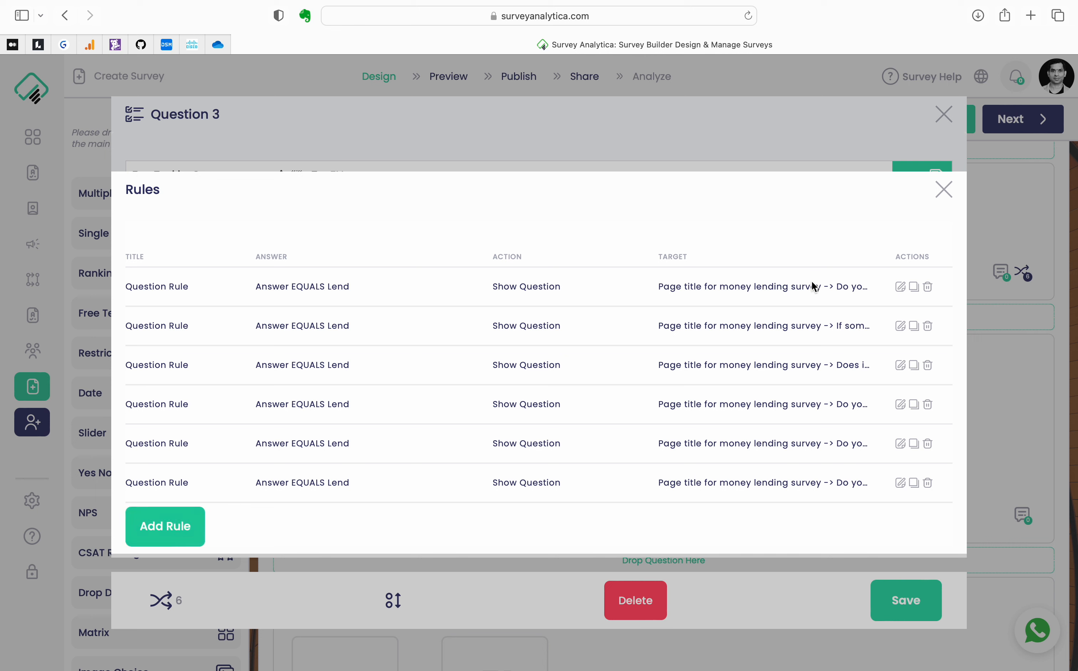
Inspect the first Lend rule's answer, target and available actions, and close the rule, the rules list and Question 3 without changes
click(900, 287)
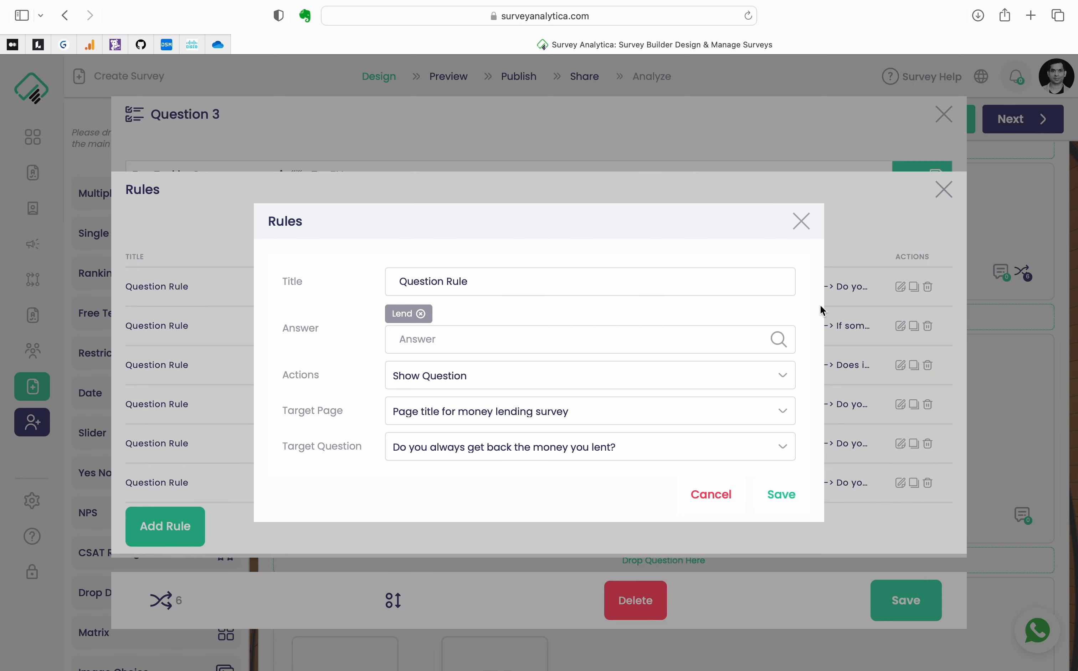
click(438, 351)
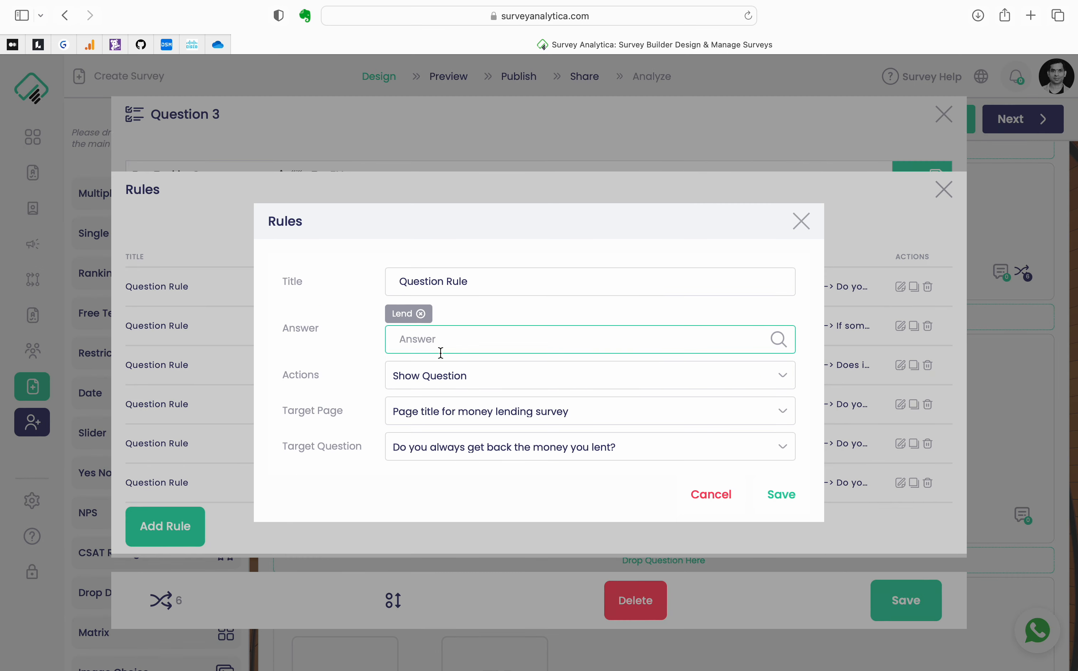
click(336, 331)
click(486, 373)
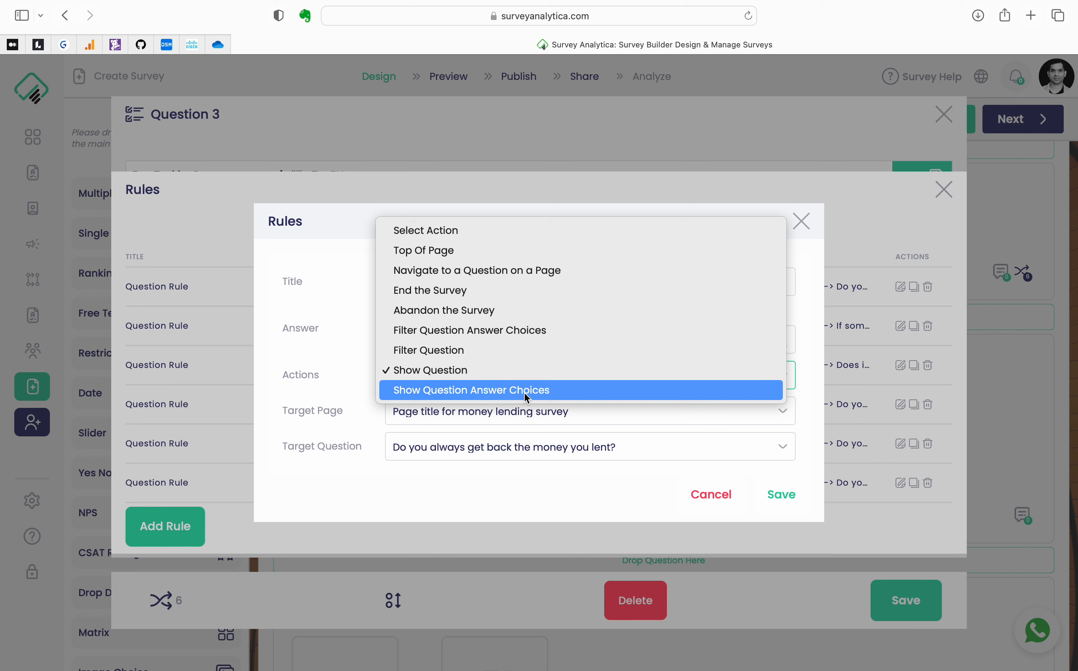
click(813, 348)
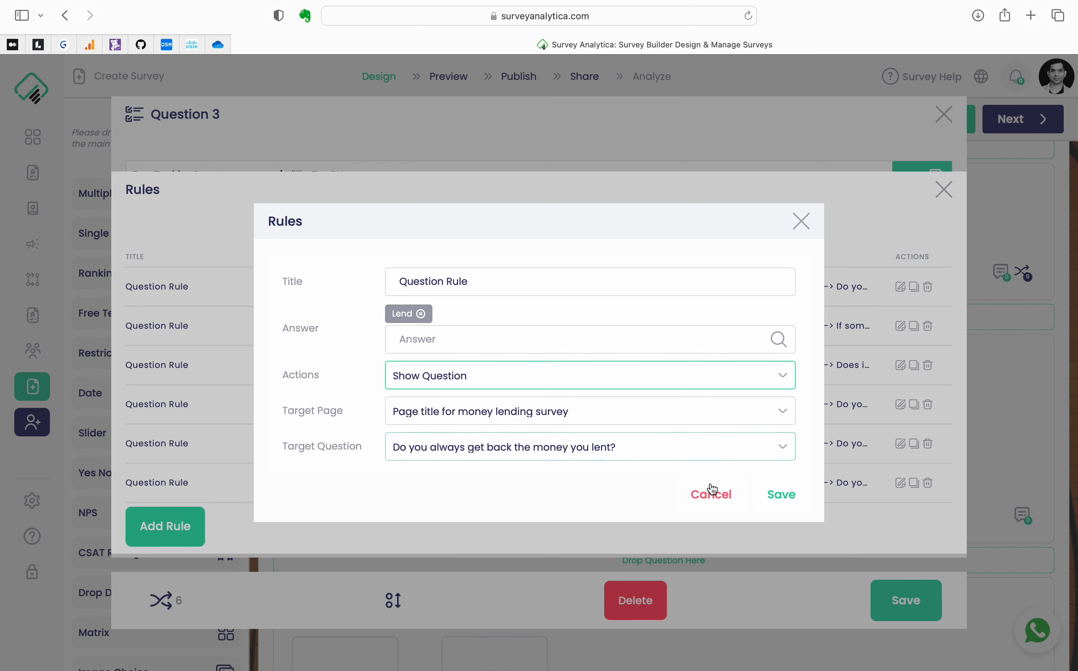
click(802, 225)
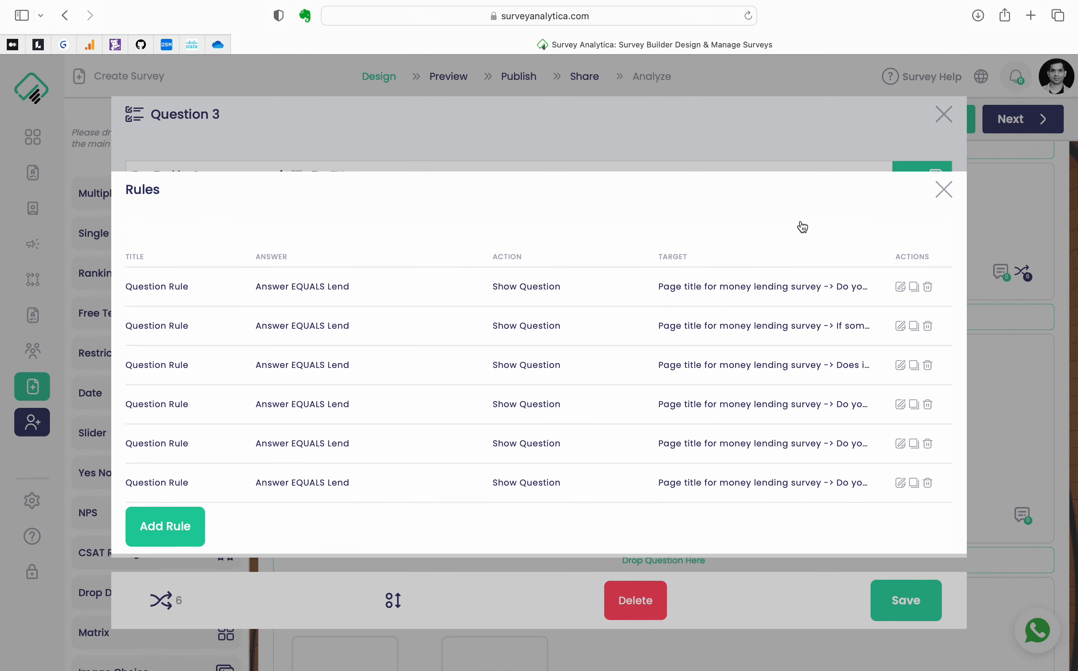
click(945, 196)
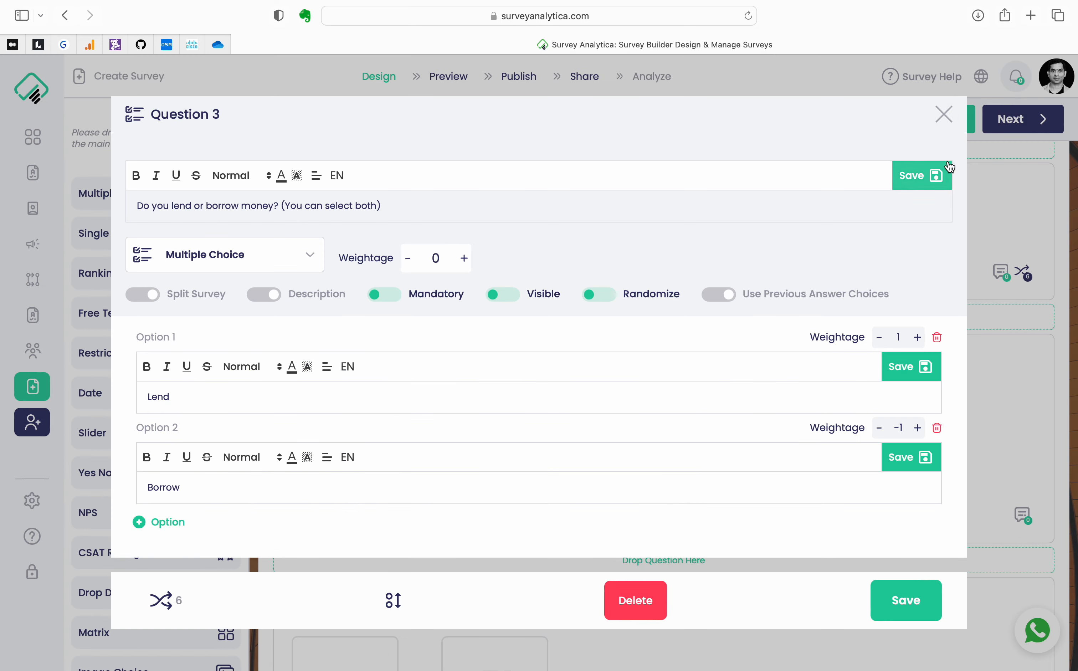
click(943, 115)
Check the Visible setting of Question 4, "Do you always get back the money you lent?", and close the question without changes
scroll(714, 541, down, 10)
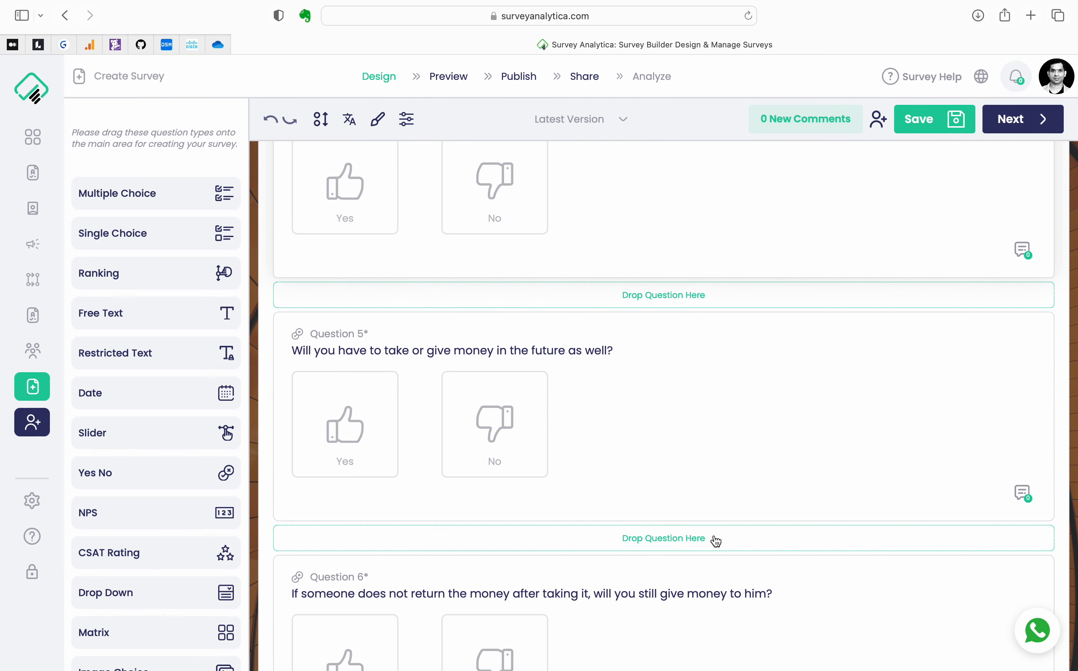
scroll(715, 539, down, 12)
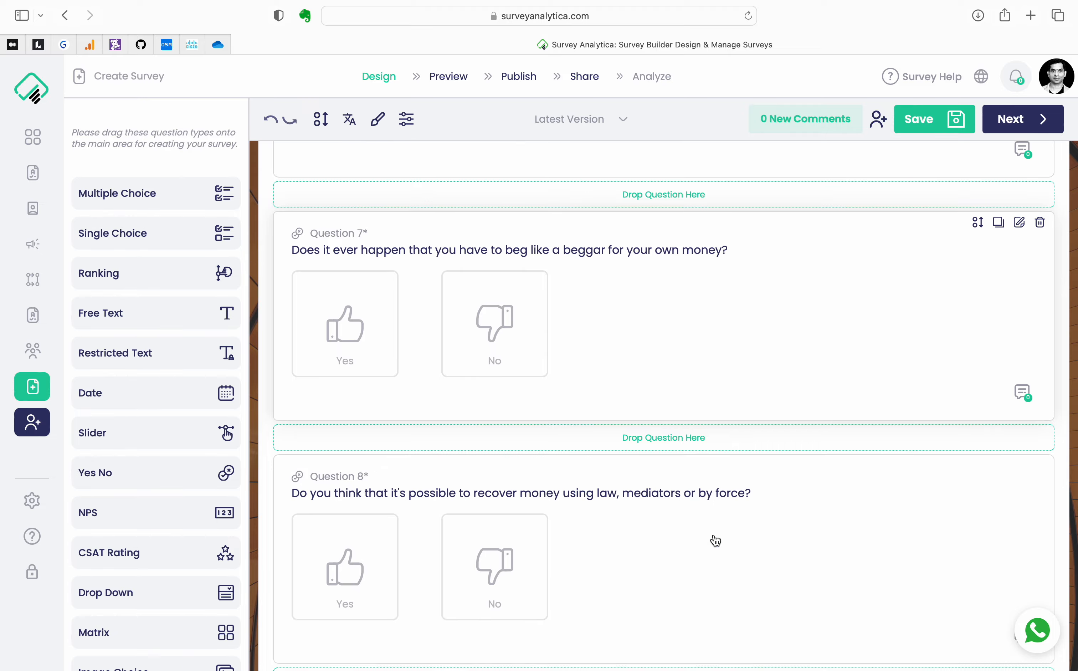
scroll(716, 541, down, 10)
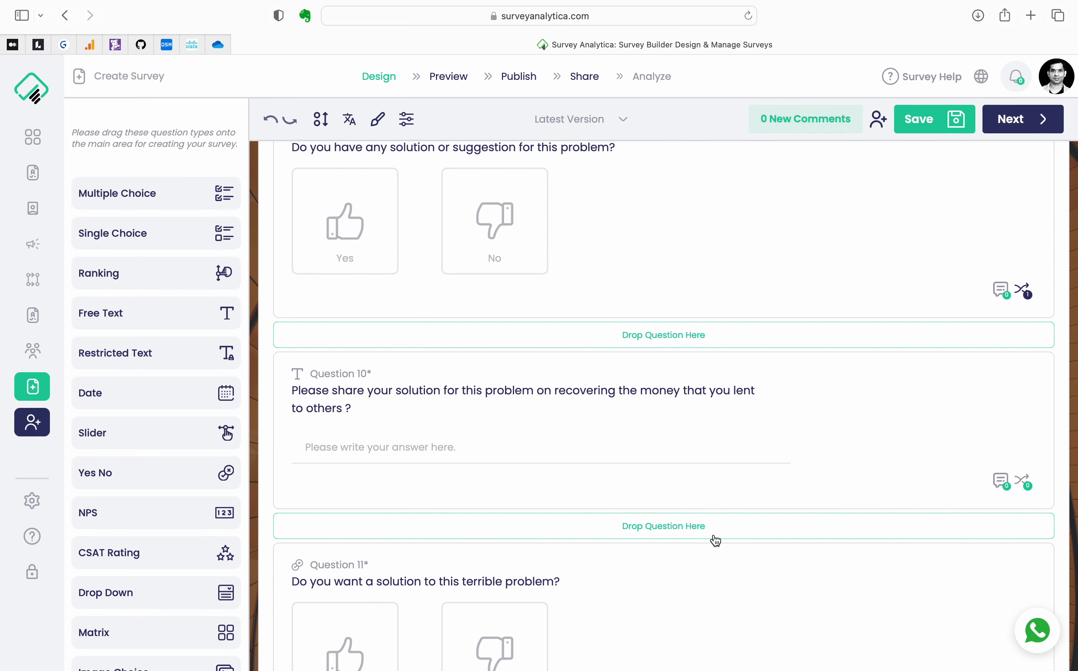
scroll(715, 541, up, 20)
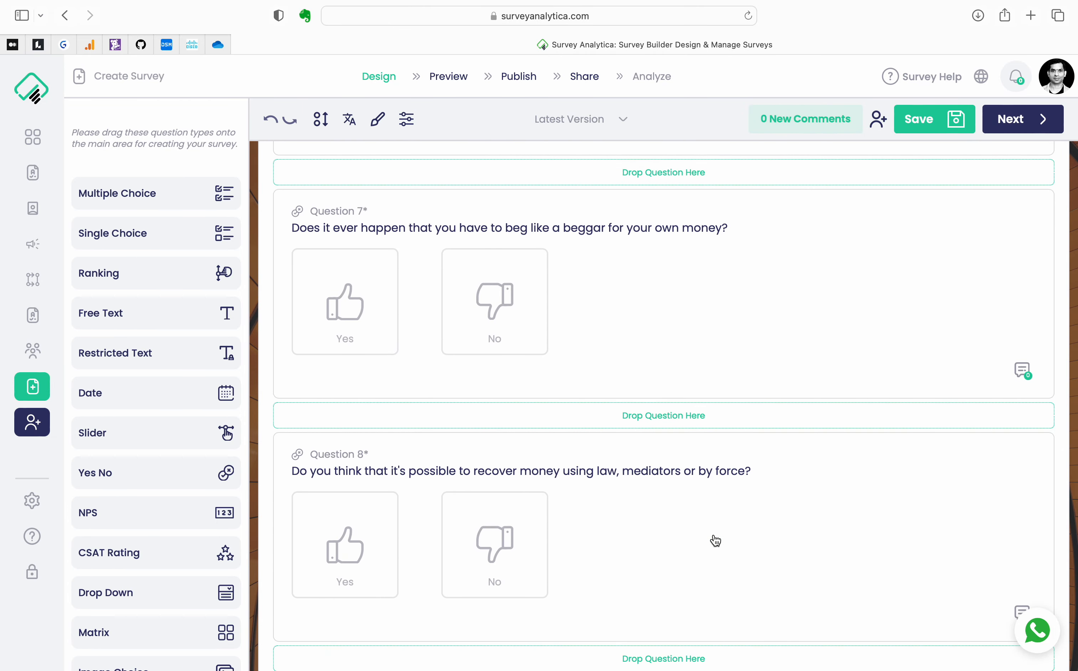
scroll(713, 534, up, 9)
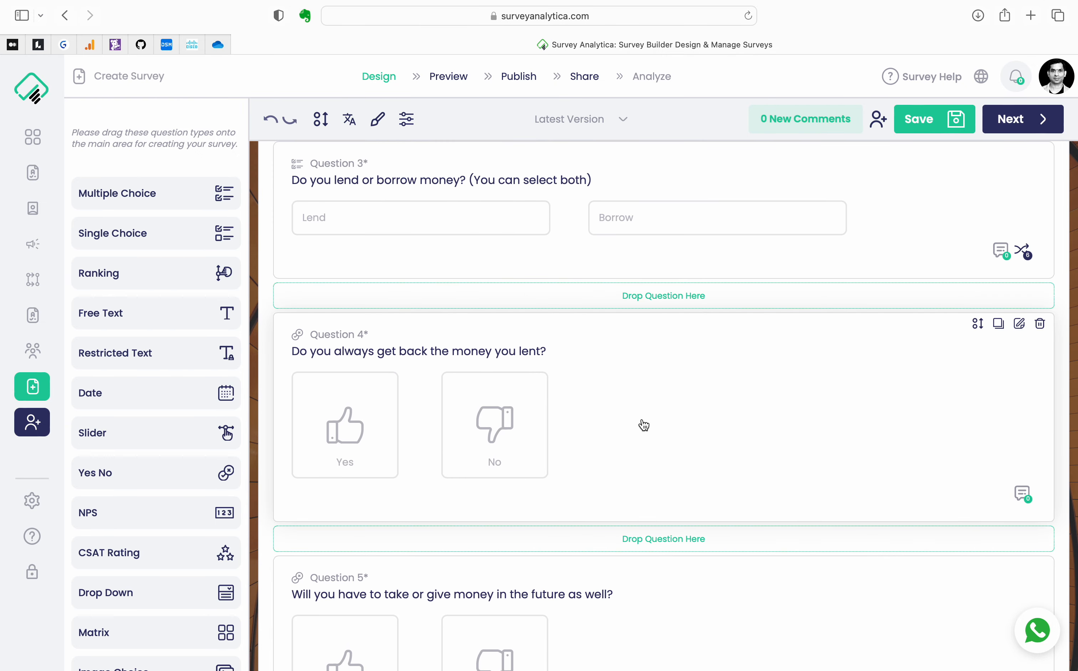
click(719, 439)
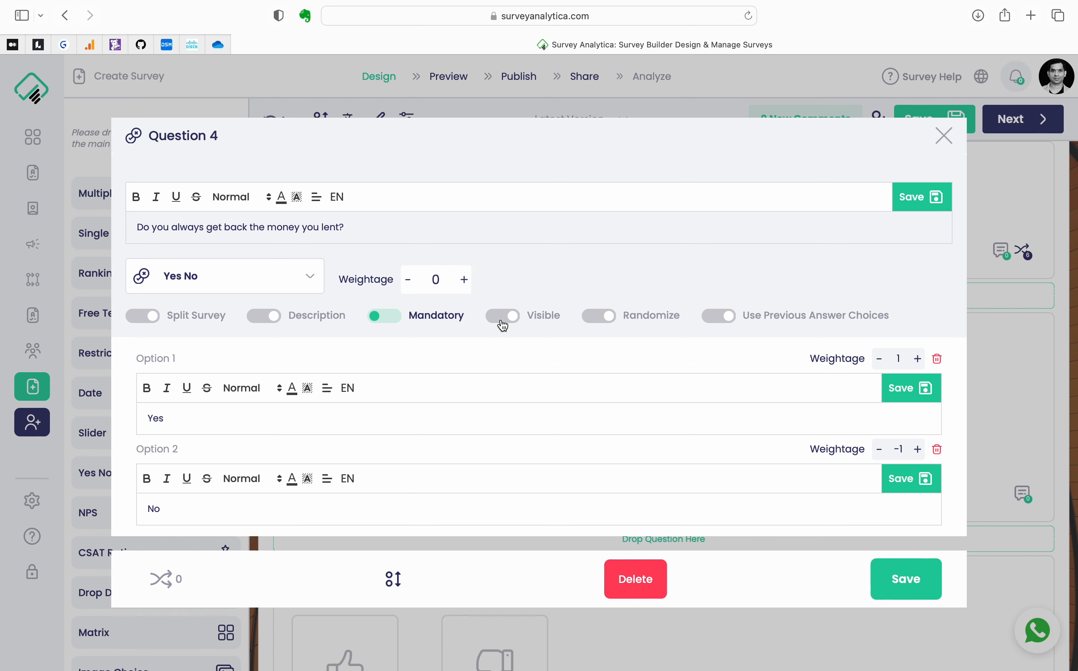
click(943, 136)
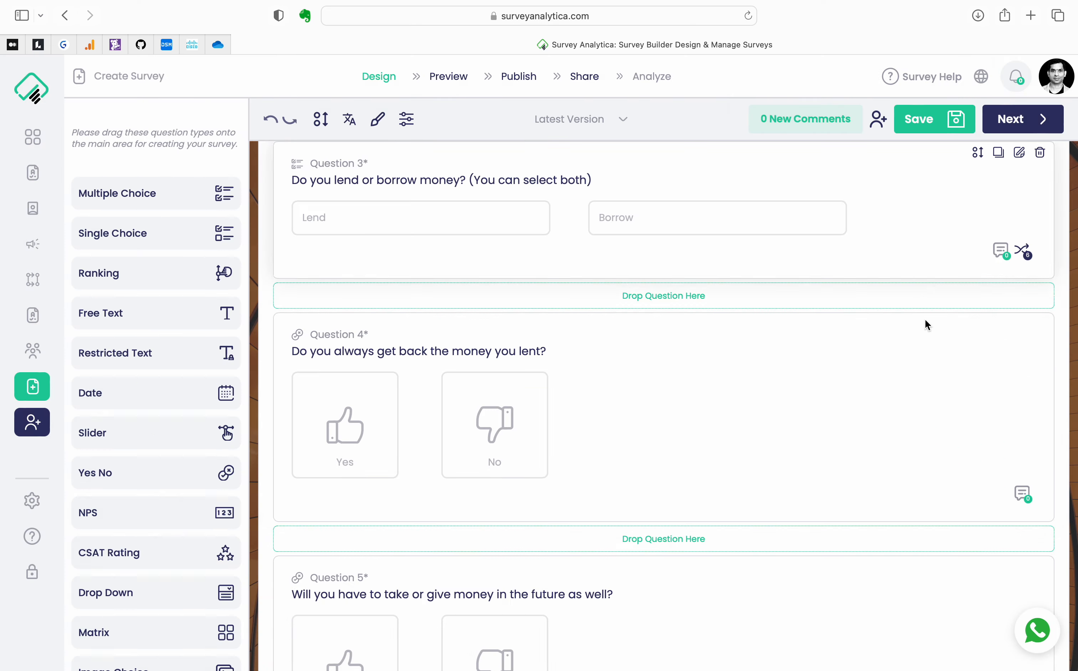
scroll(917, 419, up, 10)
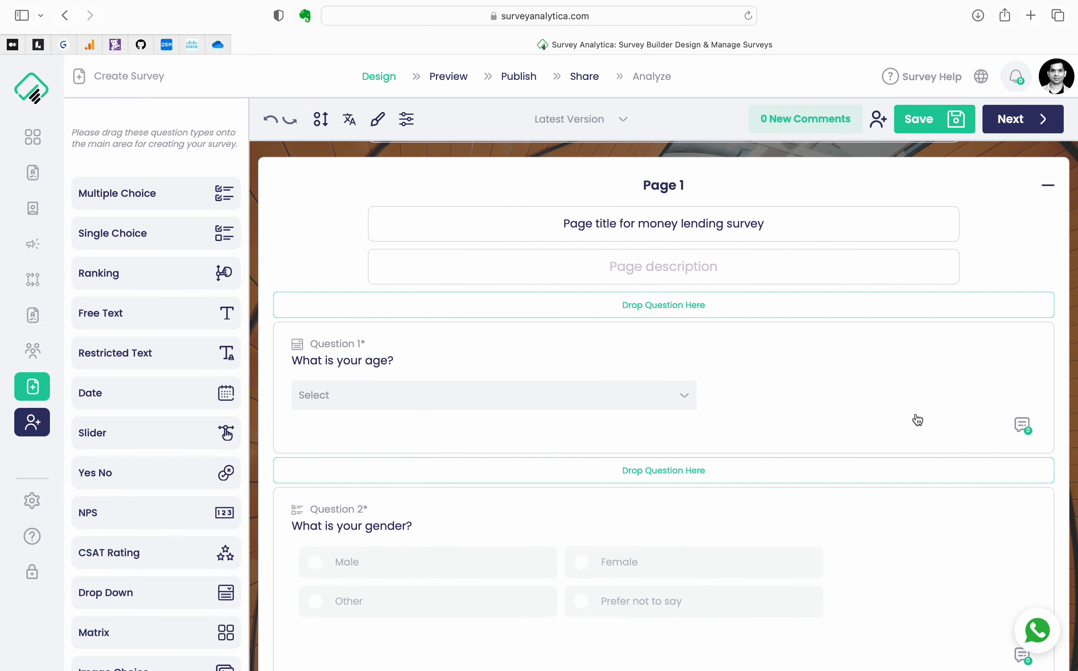
scroll(918, 412, down, 10)
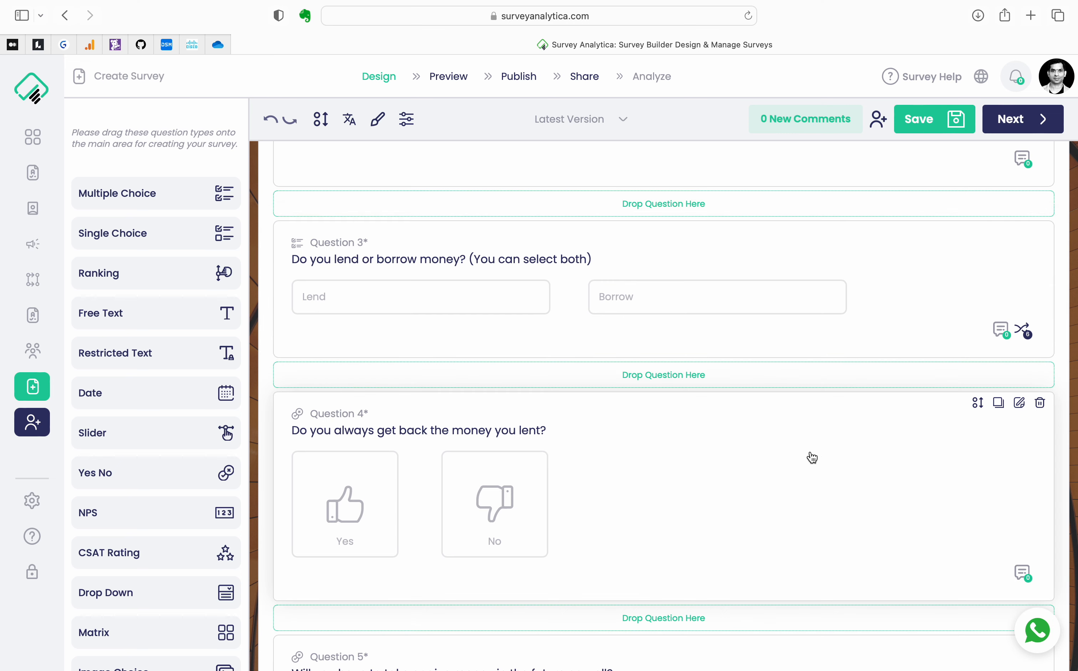
scroll(737, 553, down, 3)
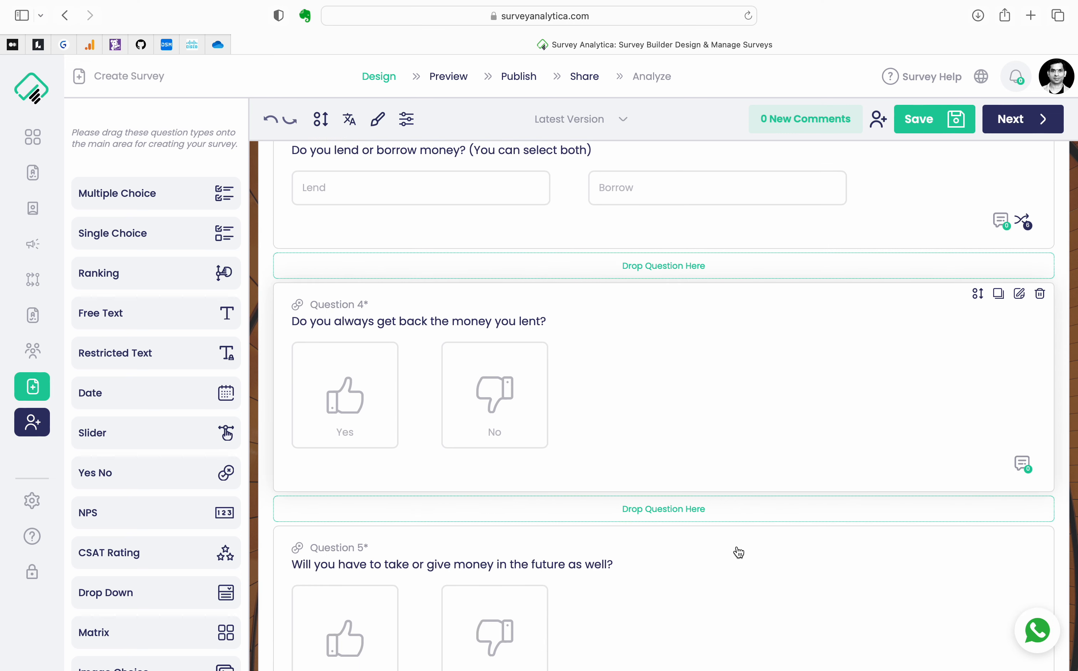
scroll(738, 553, up, 2)
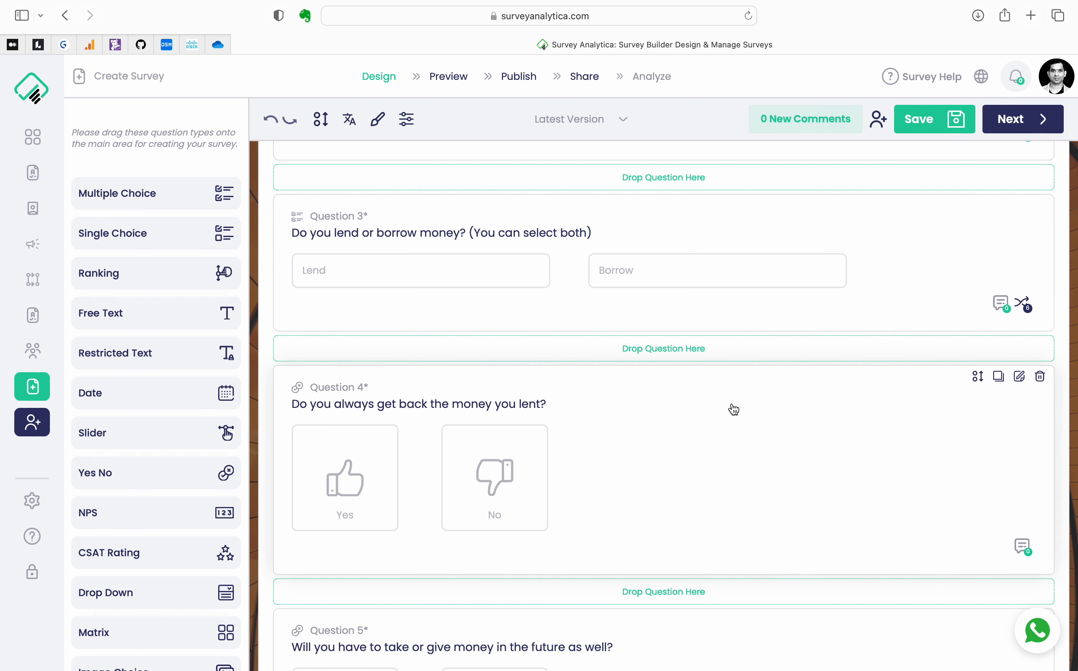
scroll(734, 410, up, 1)
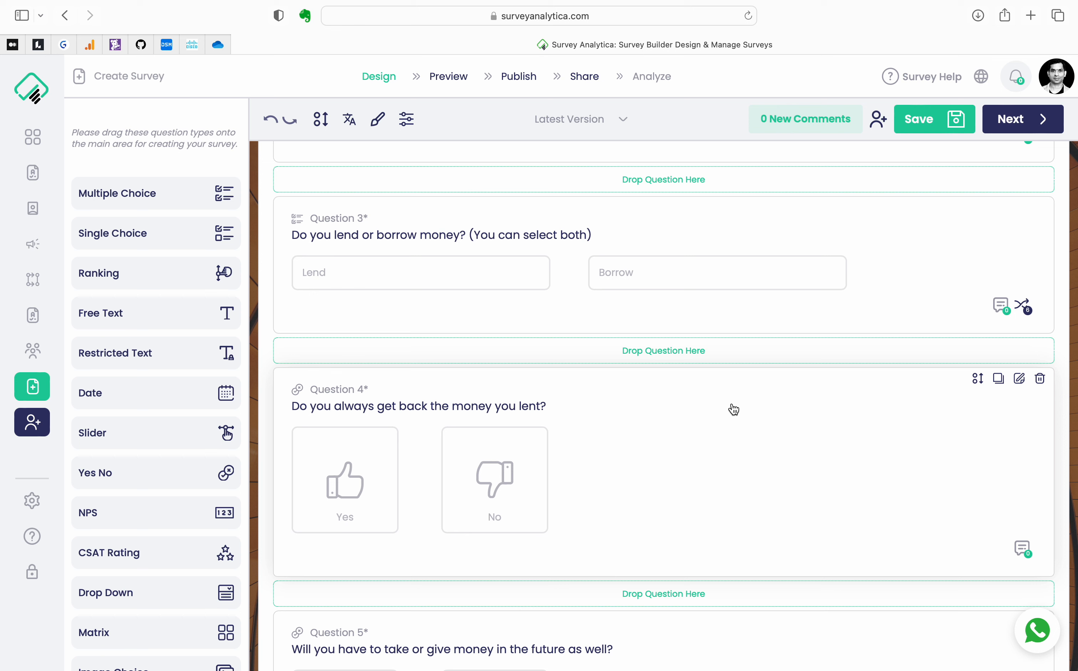